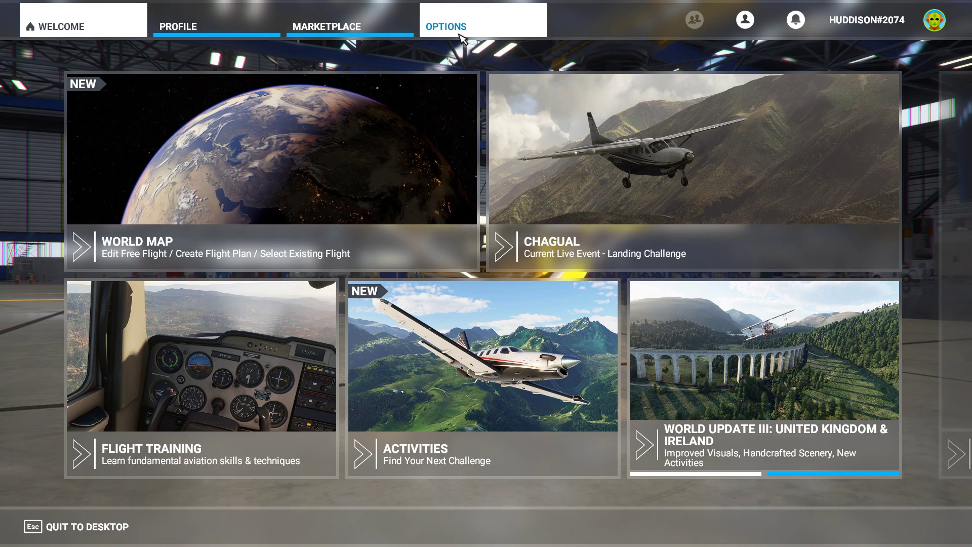
# Make sure Online Functionality and Multiplayer are both ON in the General Data options
pyautogui.click(460, 34)
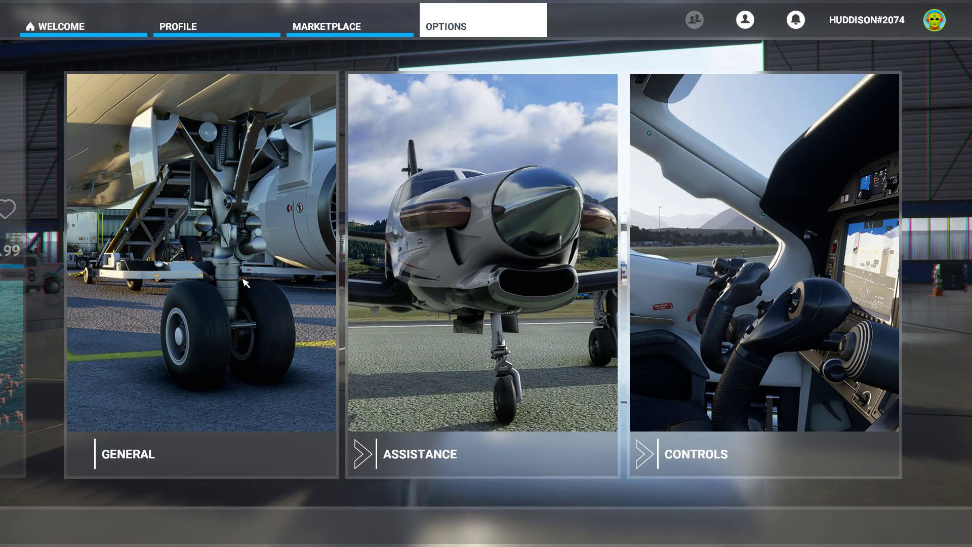
pyautogui.click(241, 288)
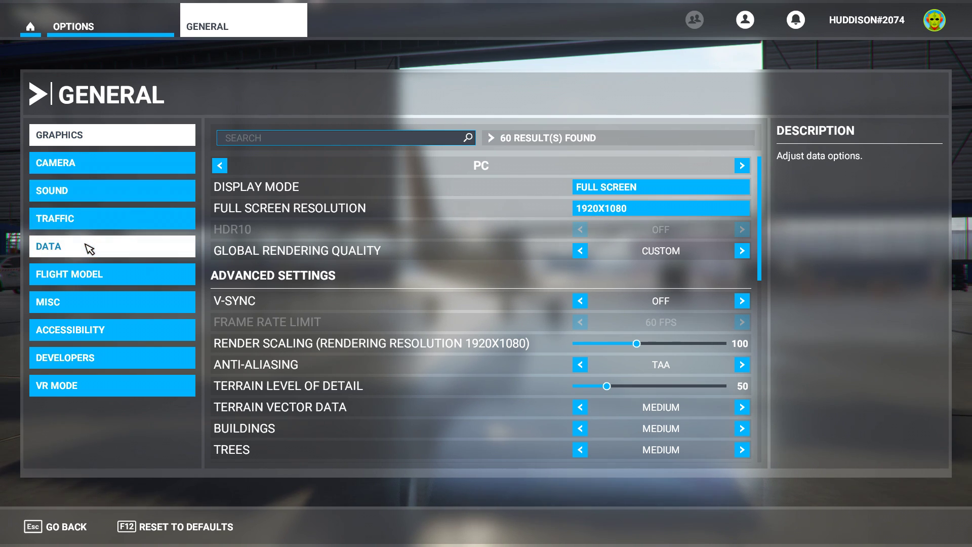
pyautogui.click(89, 247)
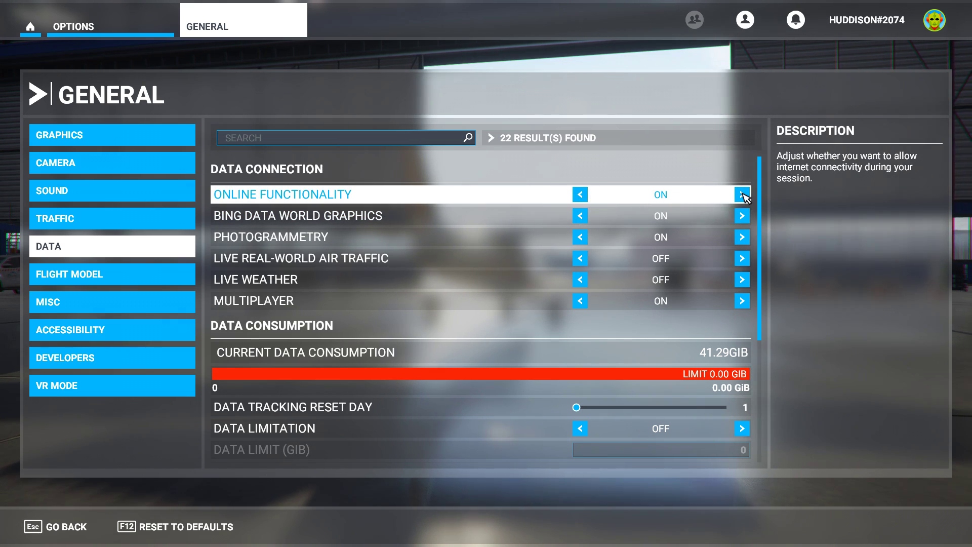
pyautogui.click(742, 194)
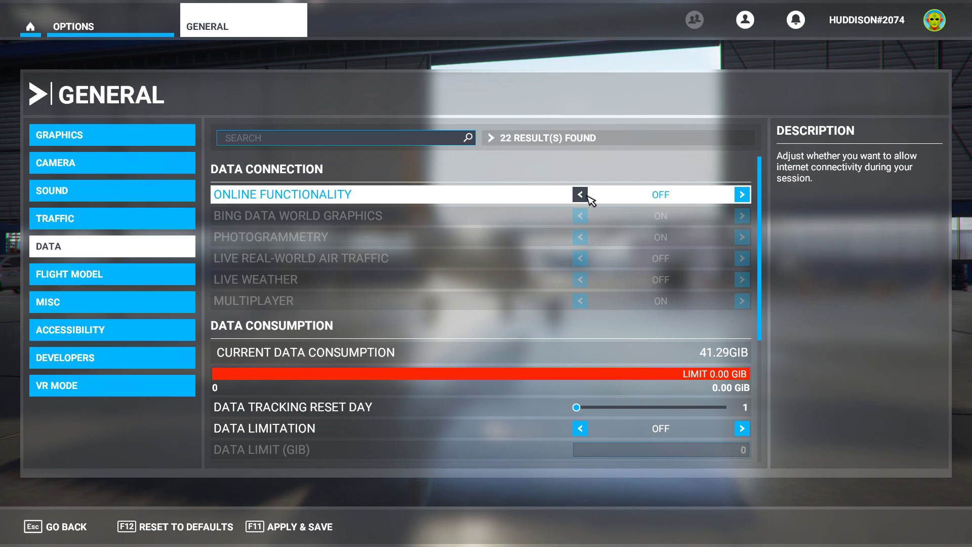
pyautogui.click(586, 196)
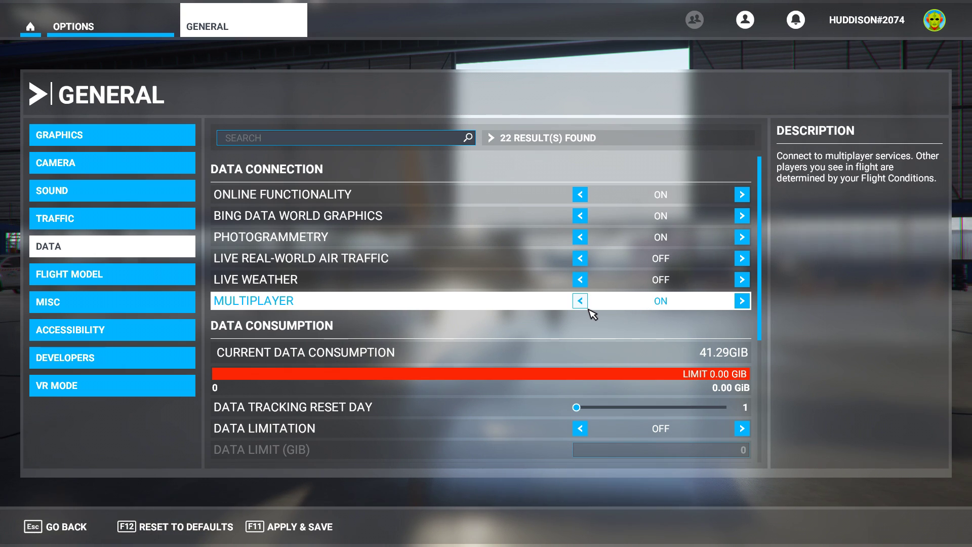
pyautogui.click(586, 305)
pyautogui.click(585, 304)
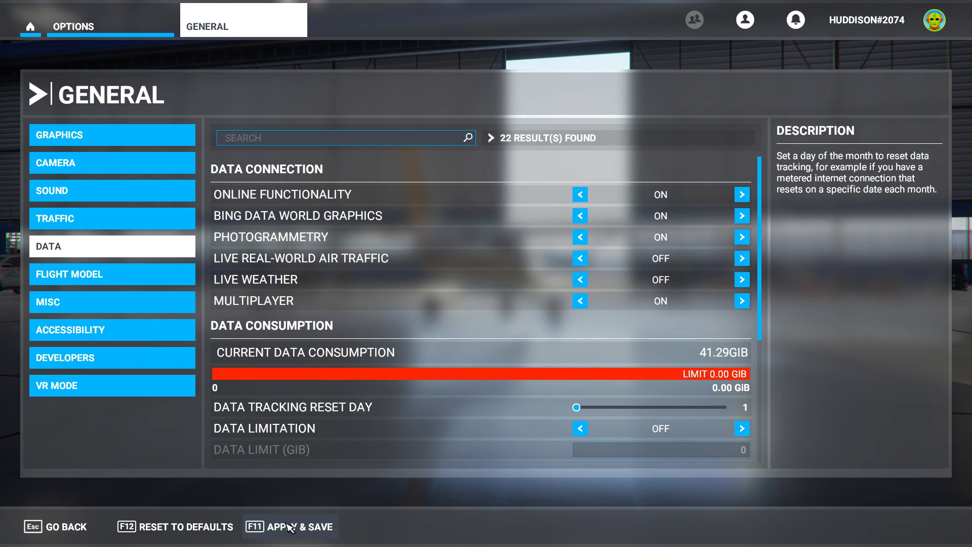
# Apply and save the data settings, then go back to the Welcome page
pyautogui.click(290, 528)
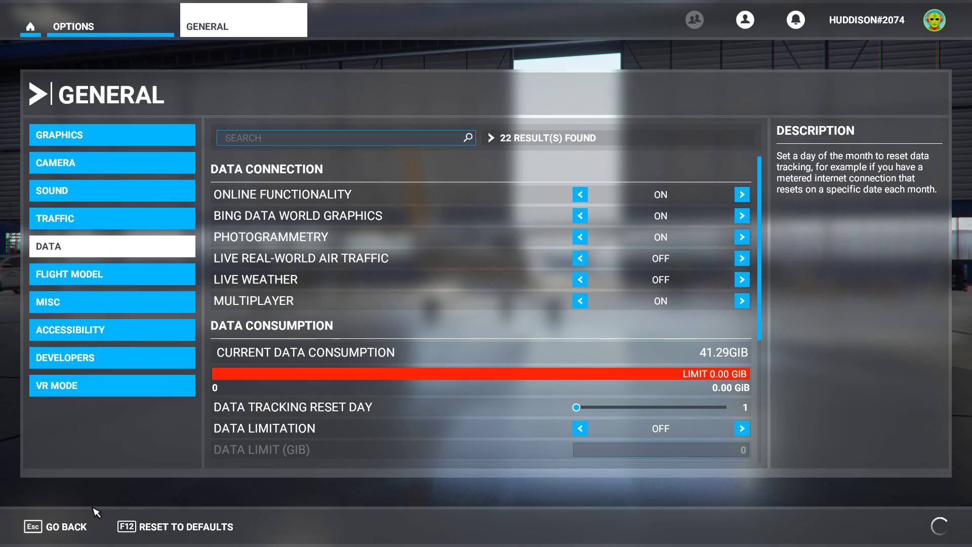
pyautogui.click(87, 527)
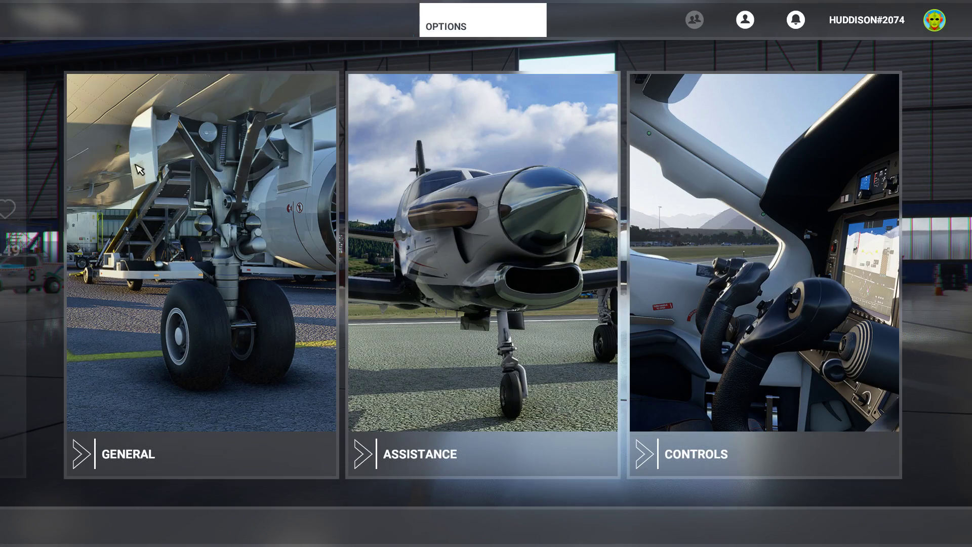
pyautogui.click(72, 31)
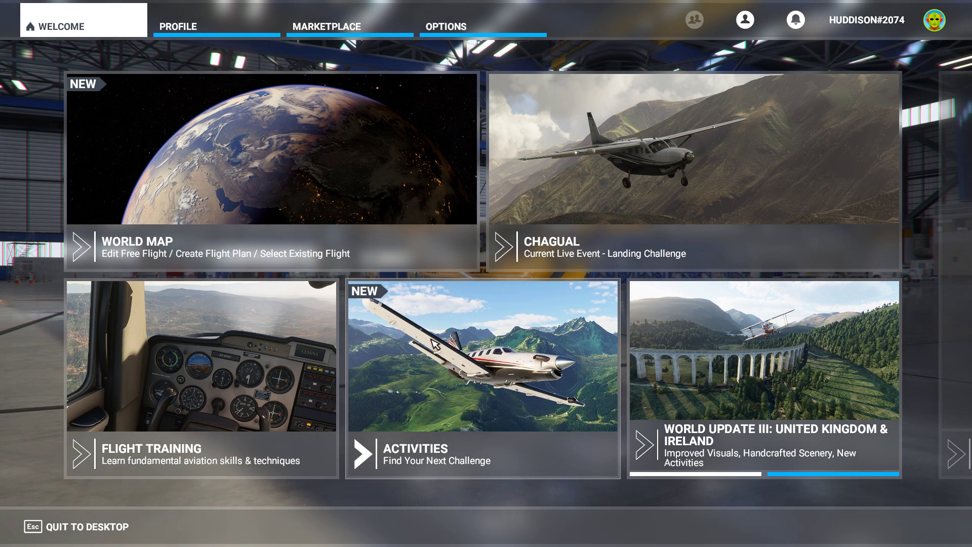
# Open the World Map, zoom out and pan until the UK is in view
pyautogui.click(268, 185)
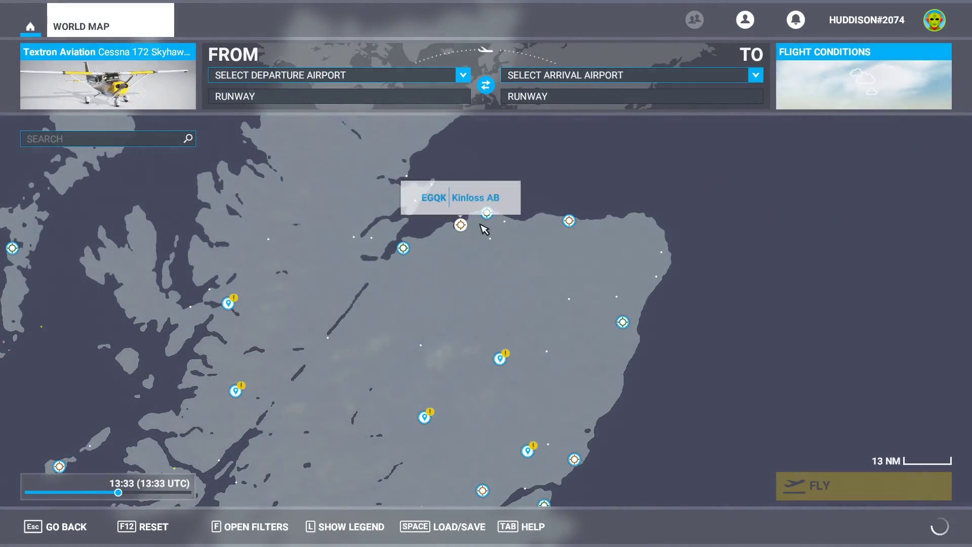
pyautogui.scroll(-3, 540, 180)
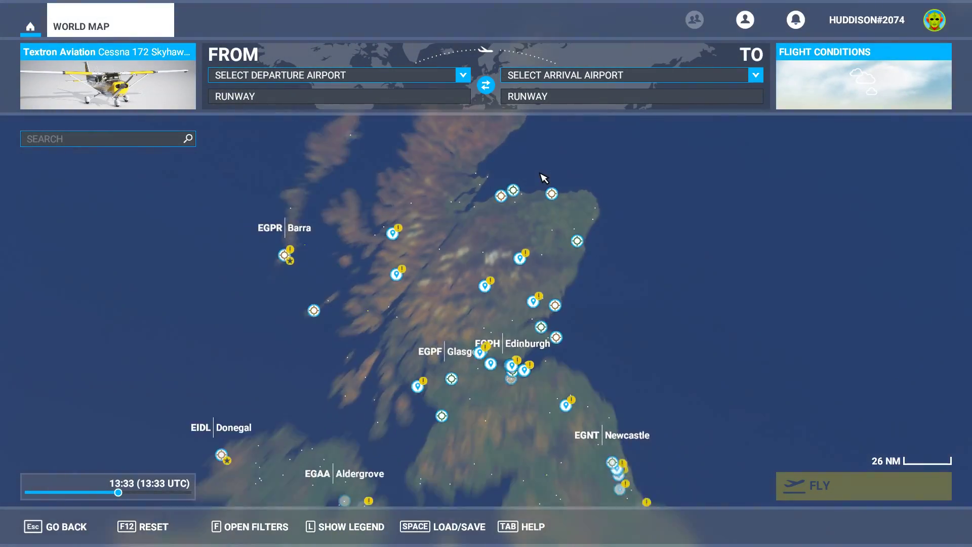
pyautogui.scroll(-3, 542, 179)
pyautogui.moveTo(622, 200); pyautogui.dragTo(598, 243)
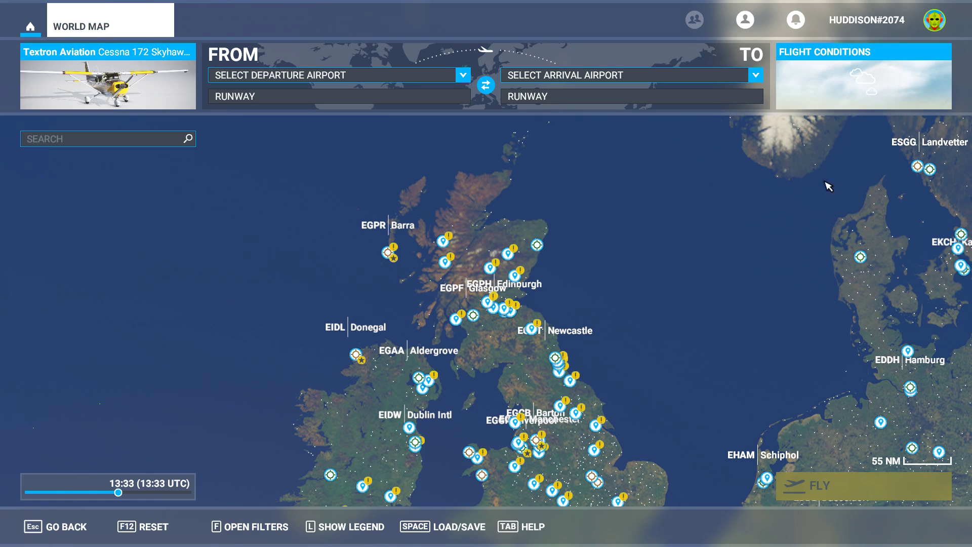
# Set Flight Conditions multiplayer to All Players and close the panel
pyautogui.click(878, 103)
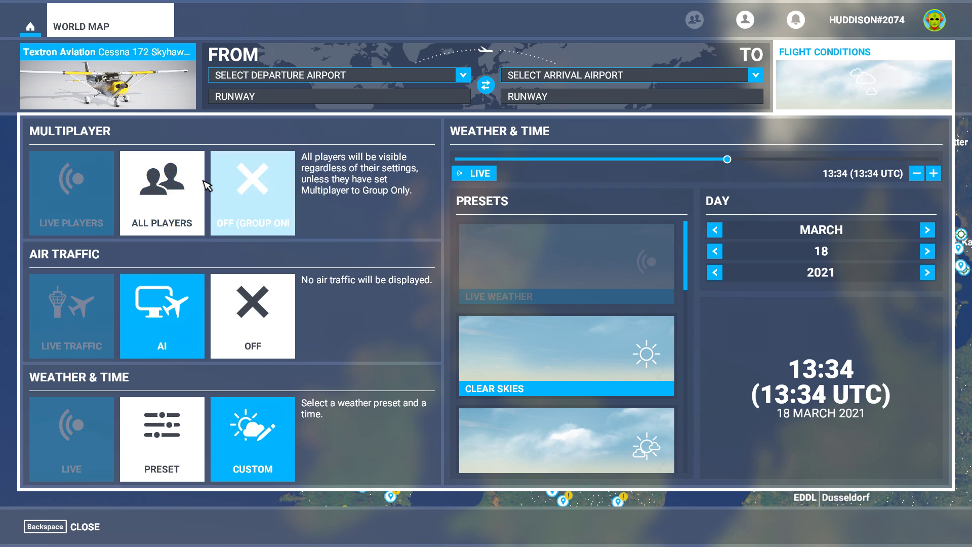
pyautogui.click(176, 211)
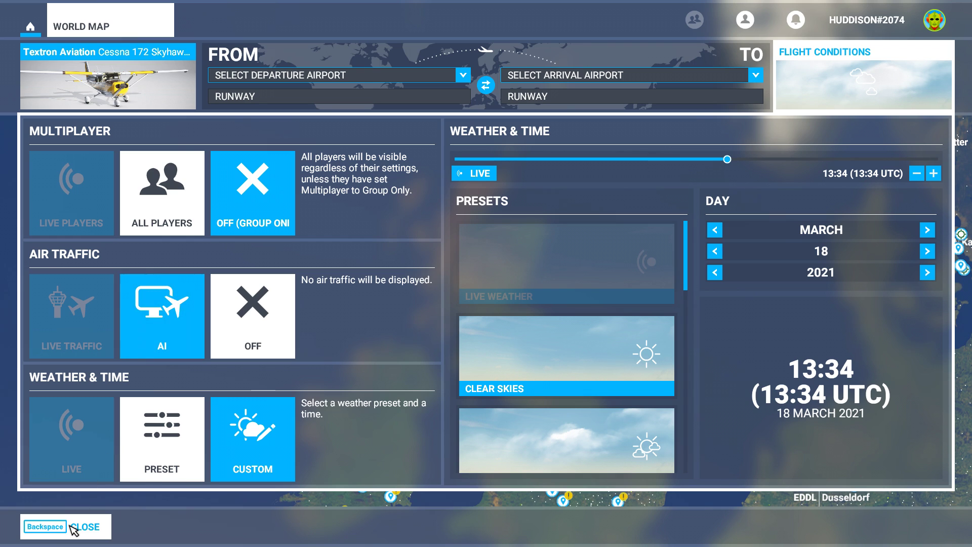
pyautogui.click(79, 511)
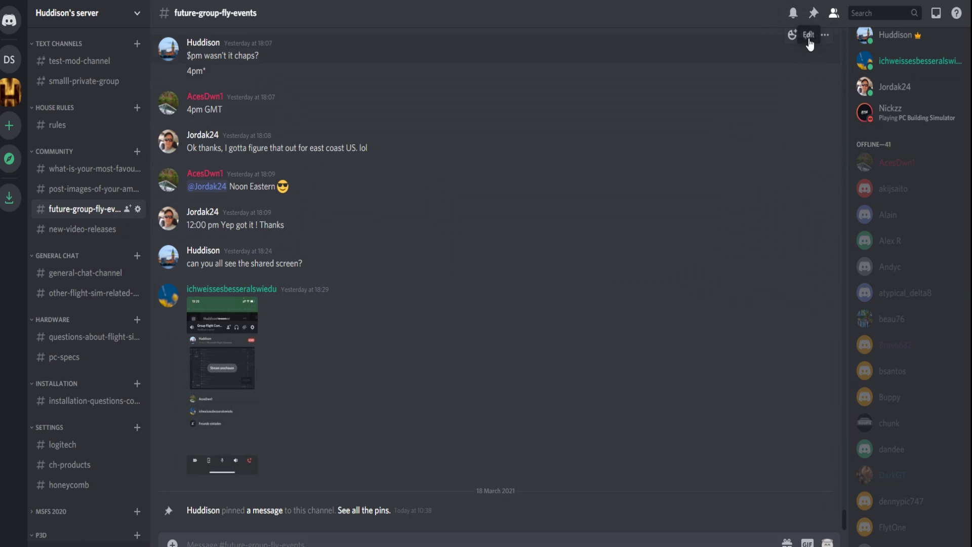
# Download the pinned EGIN-EGPE community .PLN flight plan from the channel's pins
pyautogui.click(813, 13)
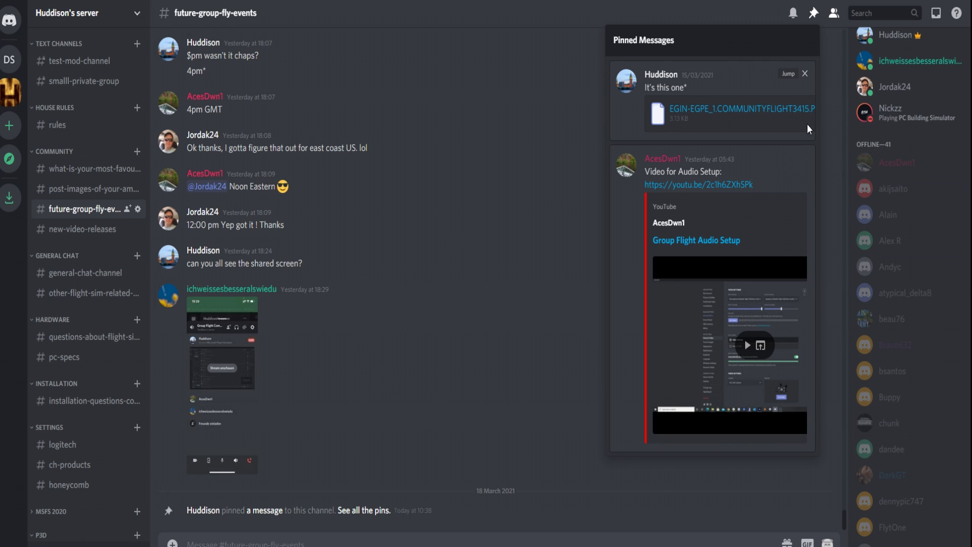
pyautogui.click(753, 117)
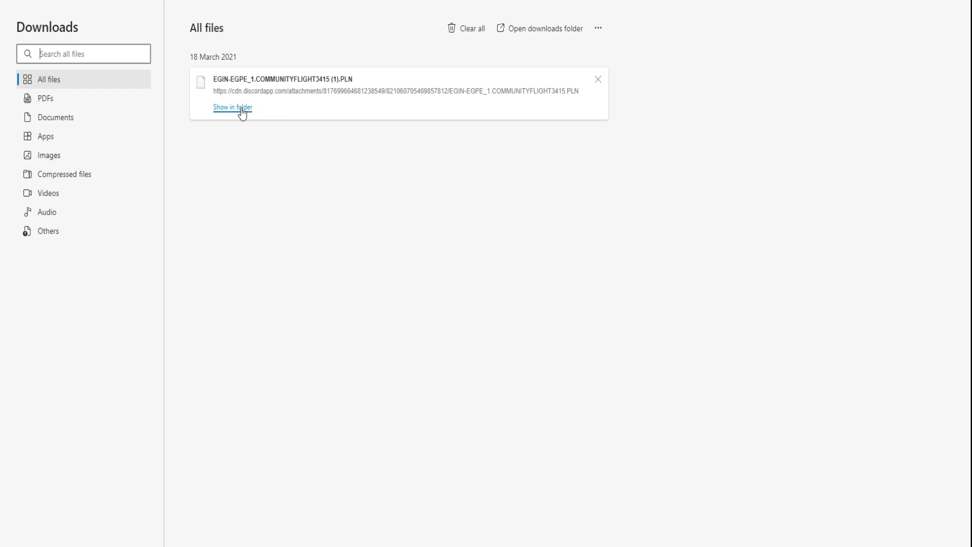
# Show the downloaded .PLN in its folder, close Discord's pins, and return to Flight Simulator
pyautogui.click(239, 108)
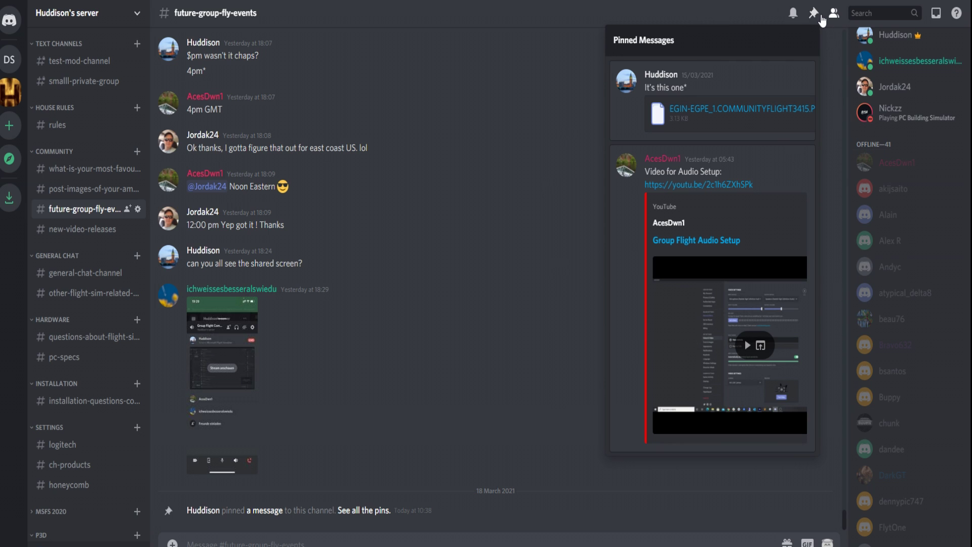
pyautogui.click(819, 17)
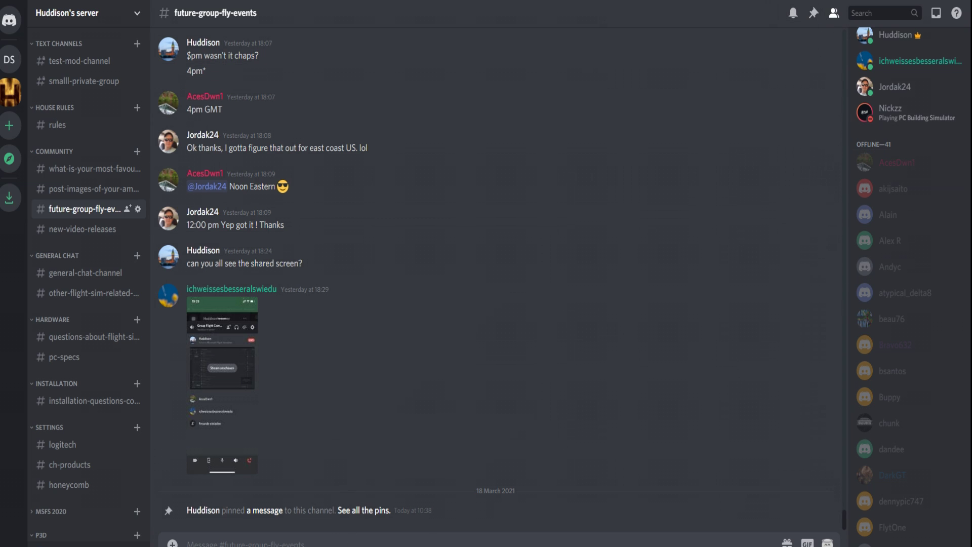
pyautogui.click(360, 538)
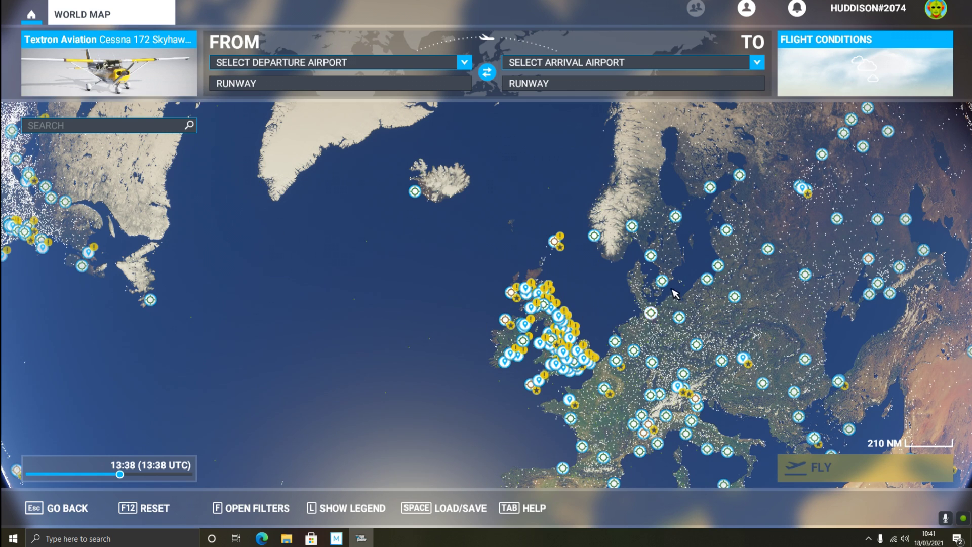
# Load EGIN-EGPE_1.COMMUNITYFLIGHT3415 (1).PLN from Downloads through the Load/Save dialog
pyautogui.moveTo(628, 306); pyautogui.dragTo(606, 269)
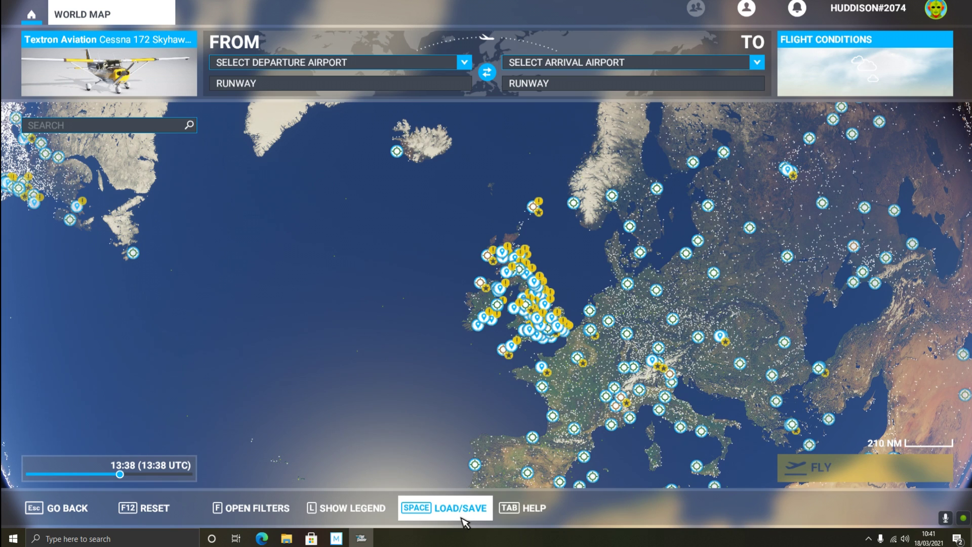
pyautogui.click(464, 508)
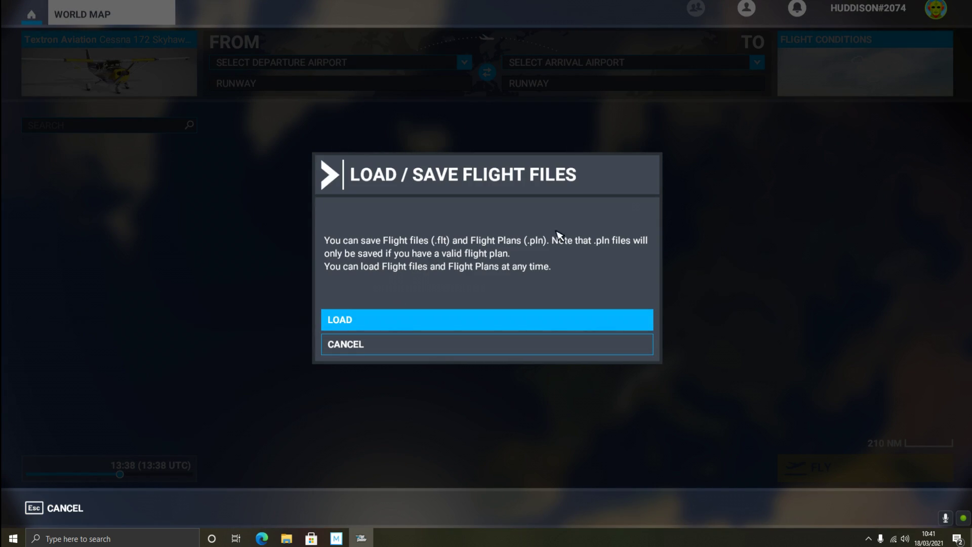
pyautogui.click(387, 324)
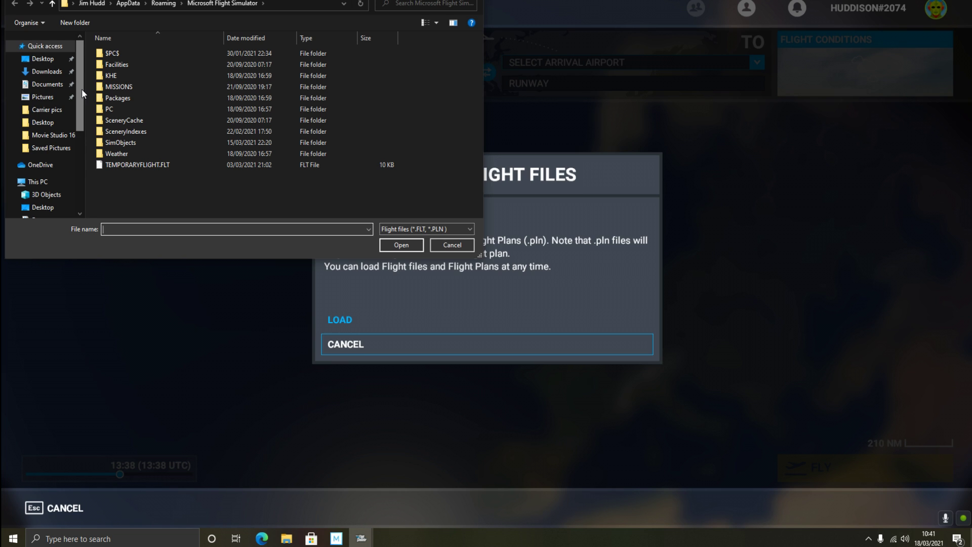
pyautogui.moveTo(81, 89); pyautogui.dragTo(86, 68)
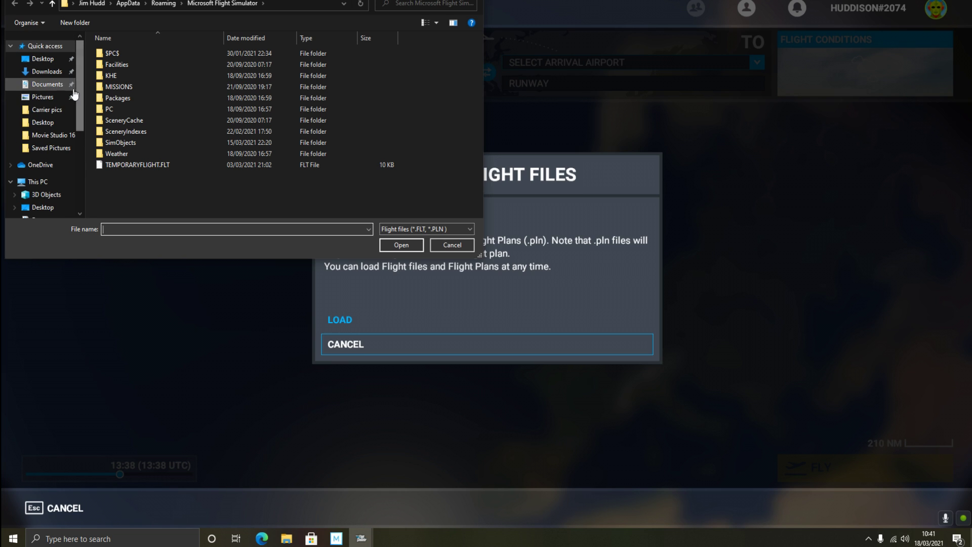
pyautogui.click(46, 71)
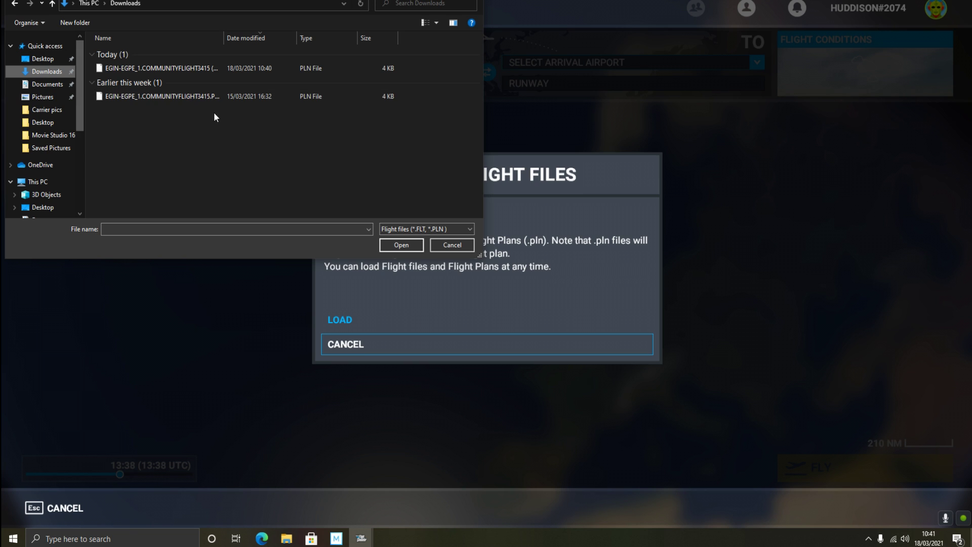
pyautogui.click(184, 67)
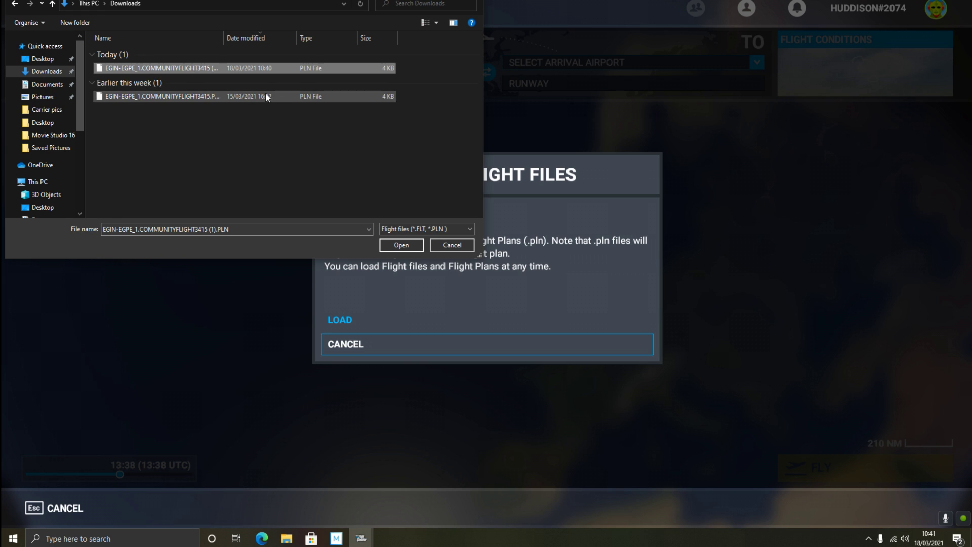
pyautogui.click(400, 245)
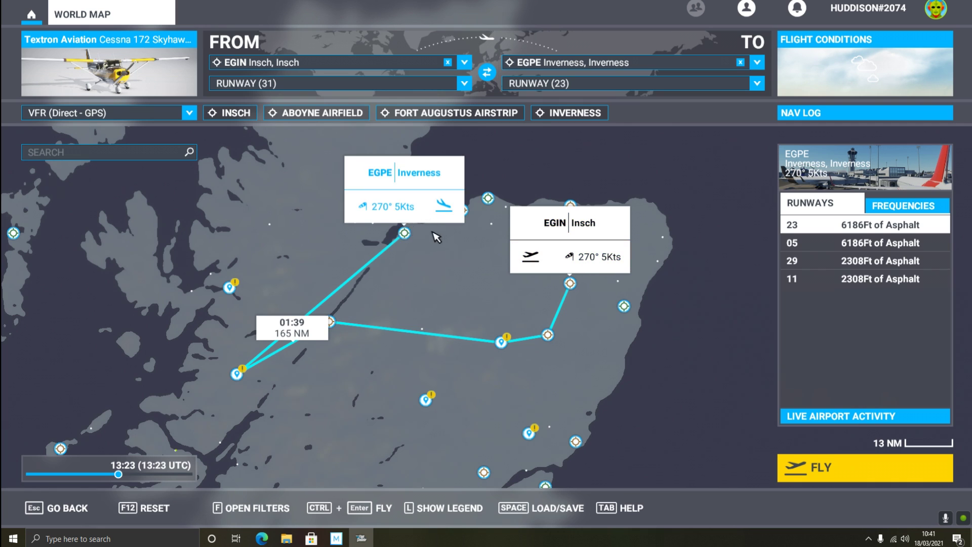
pyautogui.moveTo(338, 352); pyautogui.dragTo(421, 311)
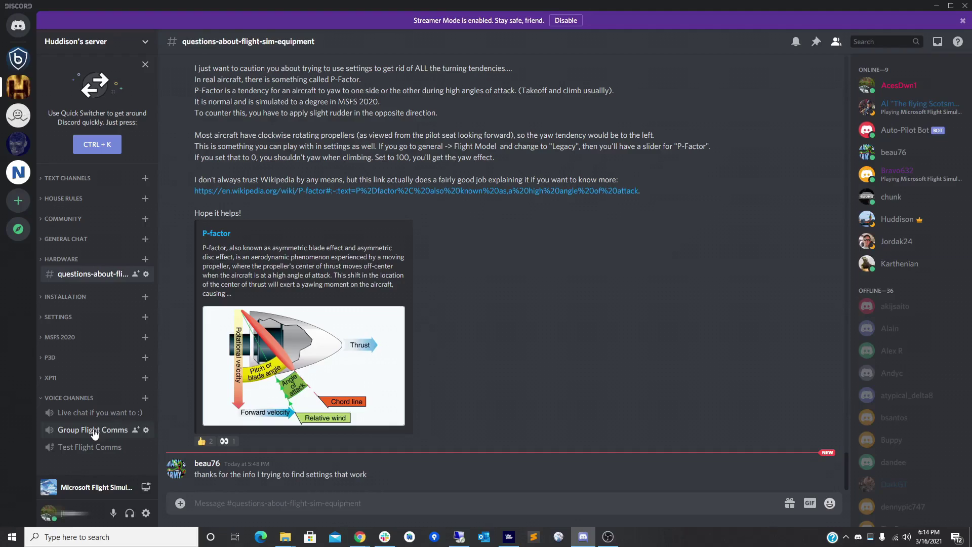
# Join and leave Group Flight Comms, dismiss the feedback prompt, and open User Settings
pyautogui.click(94, 434)
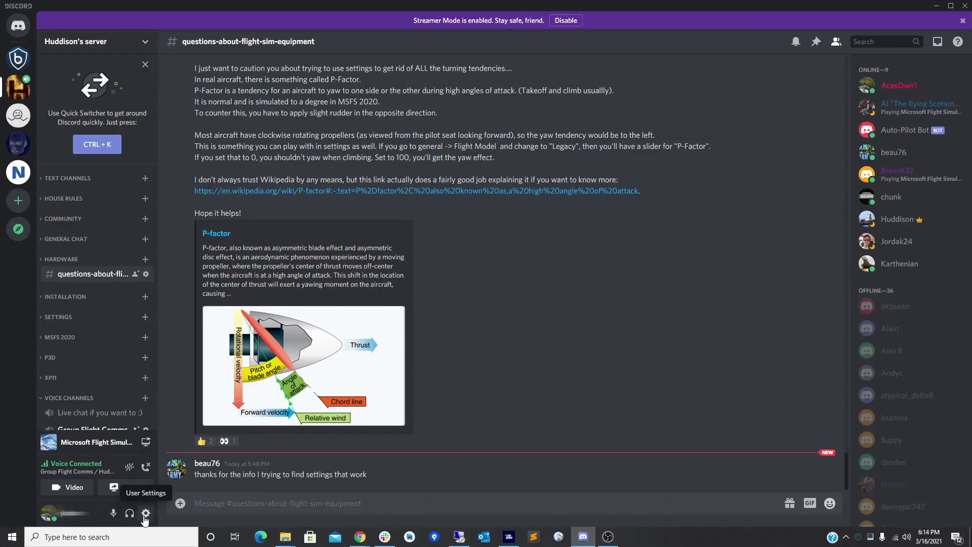
pyautogui.click(145, 469)
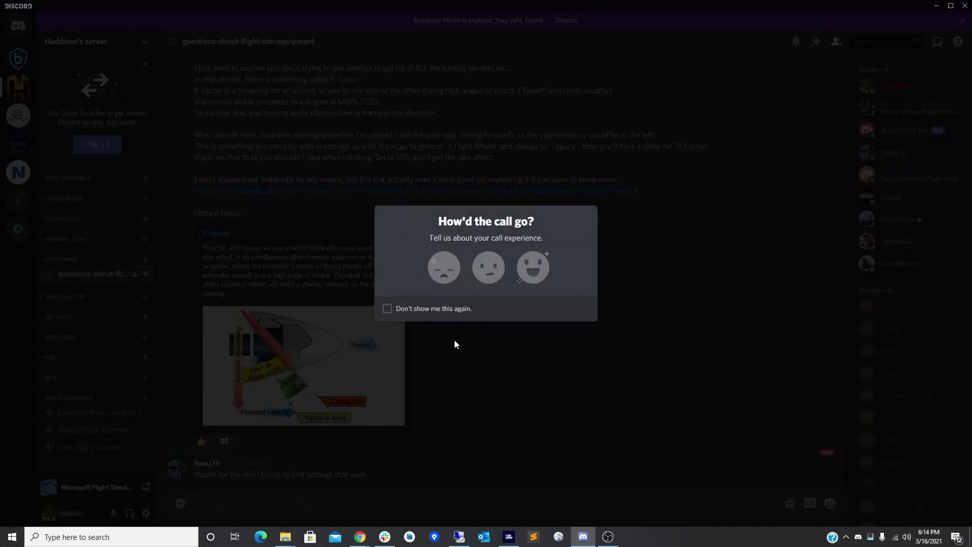
pyautogui.click(490, 371)
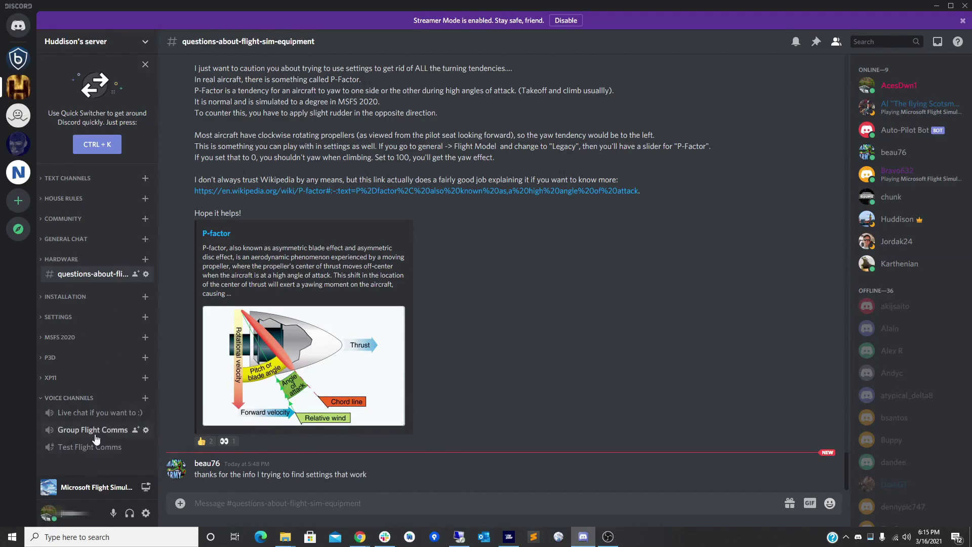
pyautogui.click(146, 514)
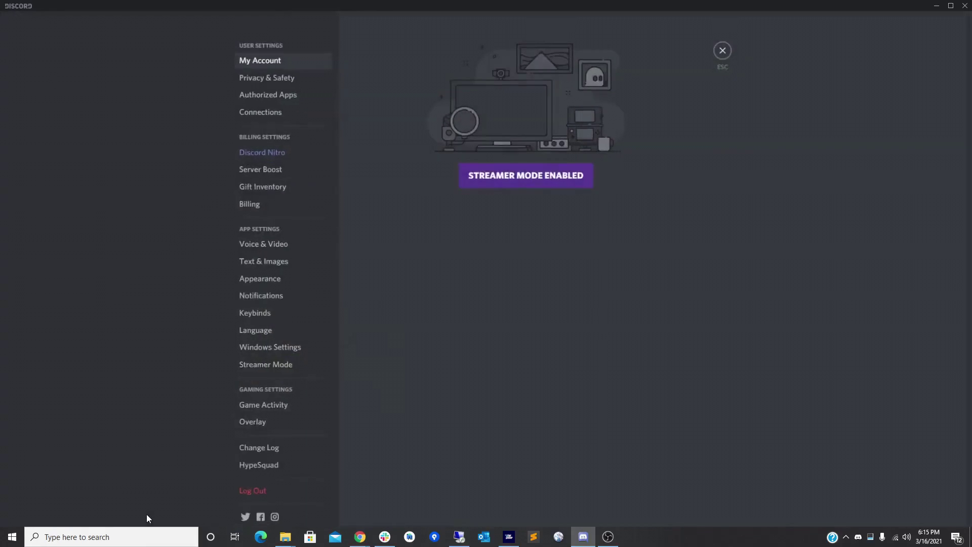
# In Voice & Video, set input to Microphone (Realtek) and output to Speakers (Realtek)
pyautogui.click(273, 245)
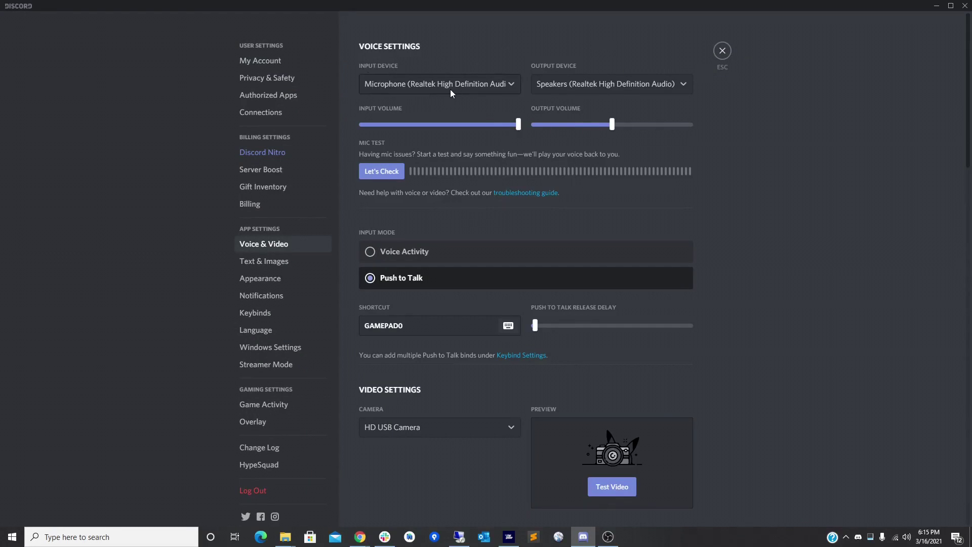
pyautogui.click(511, 87)
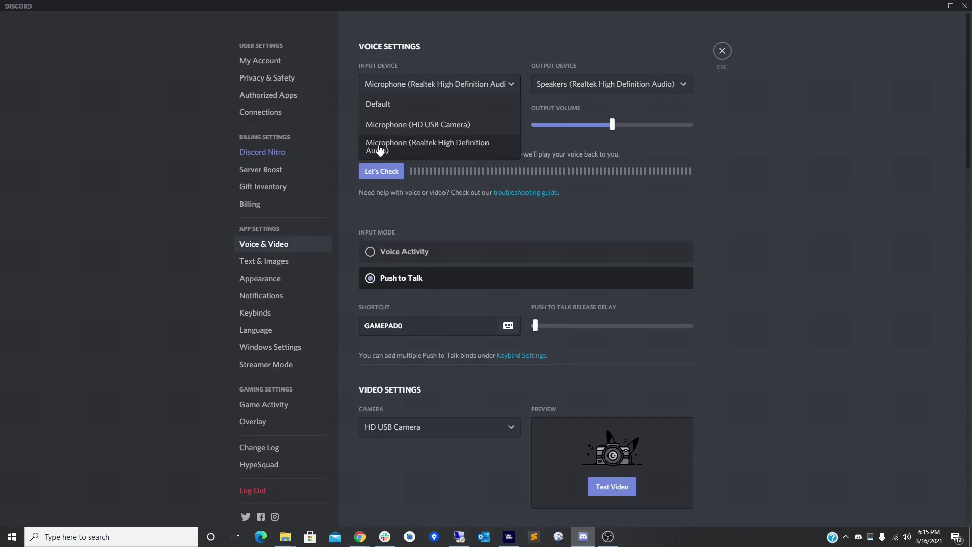
pyautogui.click(421, 148)
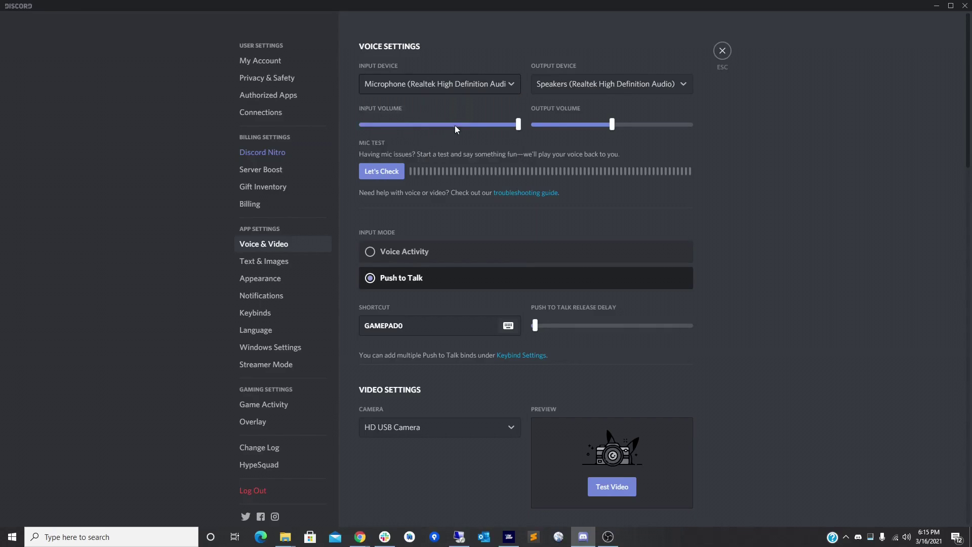
pyautogui.click(685, 89)
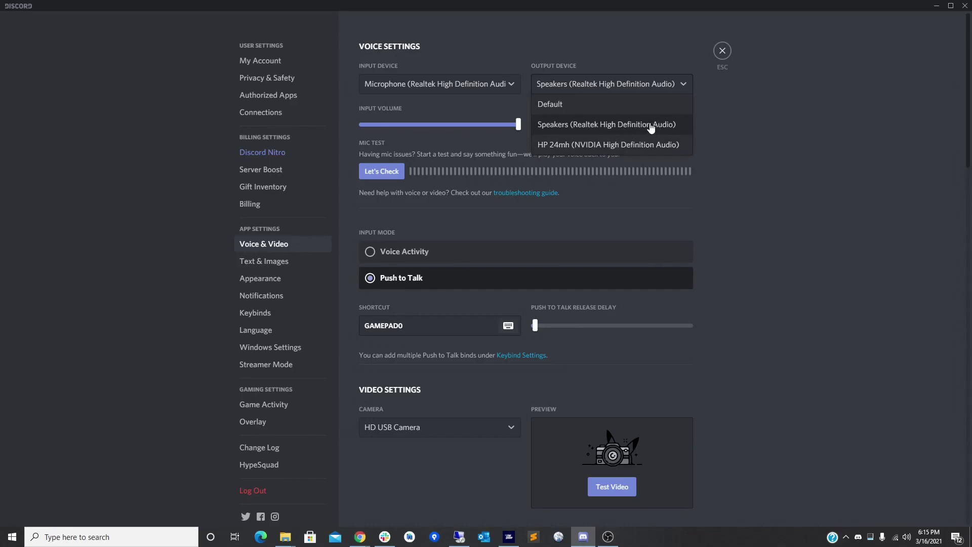
pyautogui.click(559, 125)
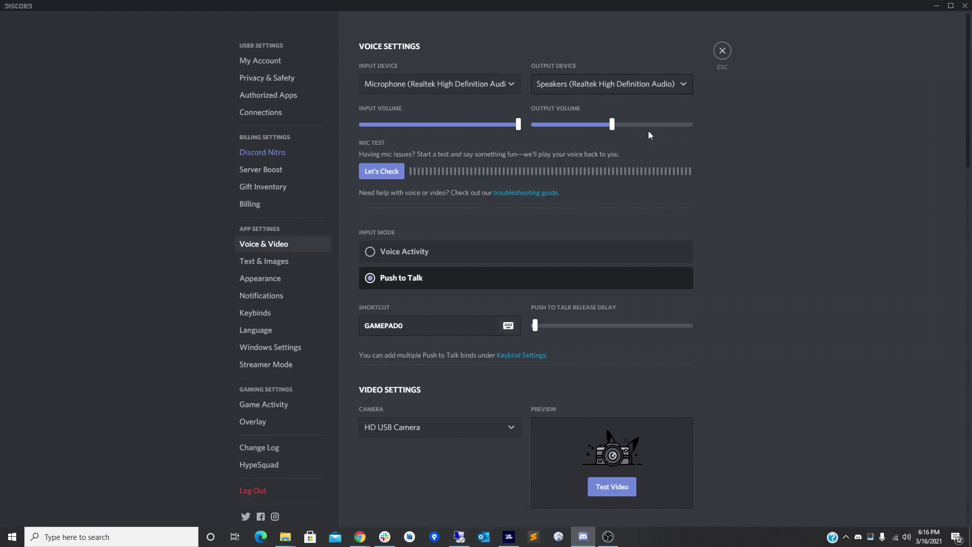
pyautogui.click(381, 175)
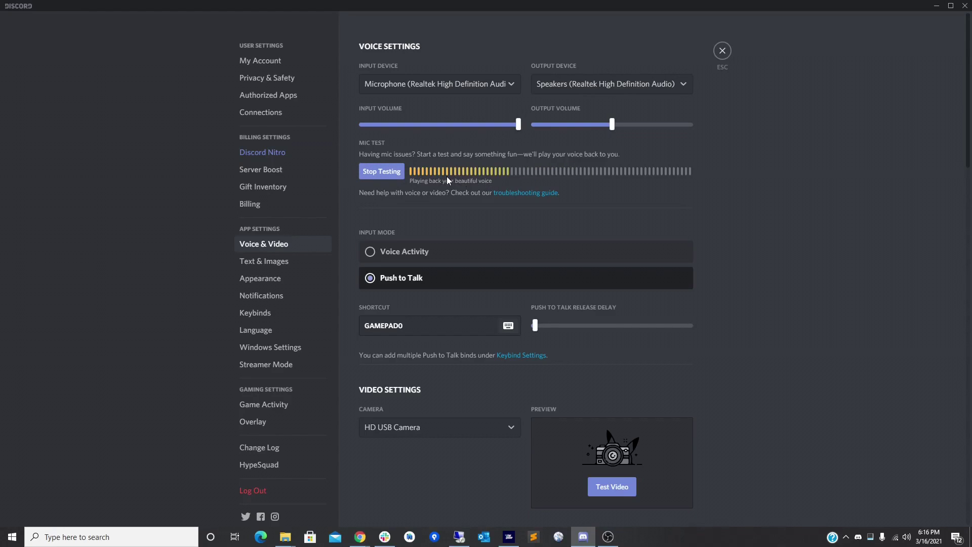
pyautogui.click(380, 177)
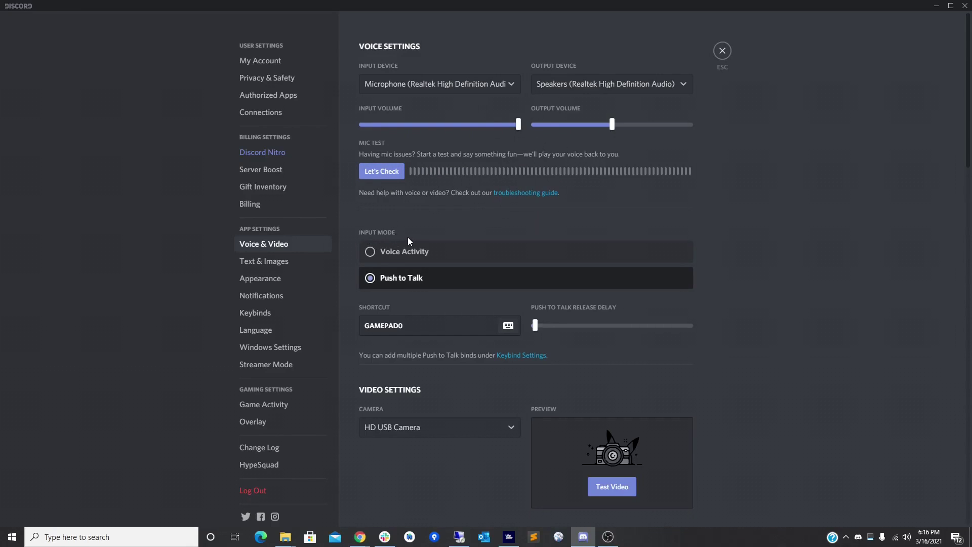
pyautogui.click(371, 252)
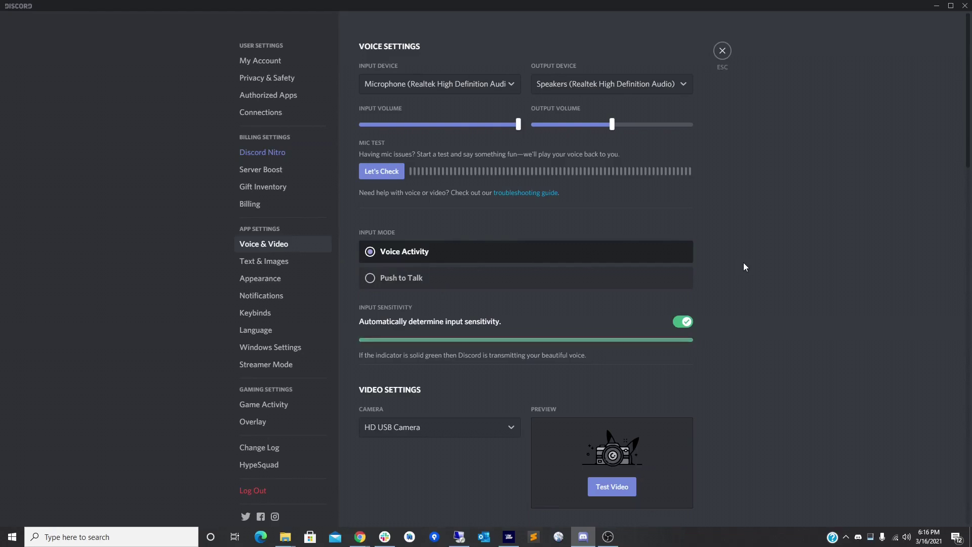
pyautogui.click(370, 281)
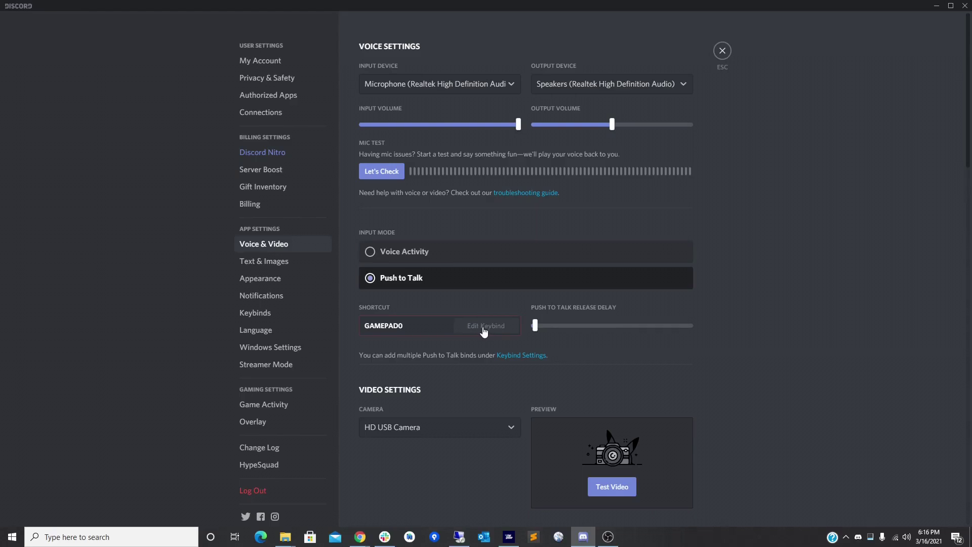
pyautogui.click(485, 326)
pyautogui.click(485, 330)
pyautogui.click(485, 326)
pyautogui.click(485, 326)
pyautogui.click(485, 327)
pyautogui.click(485, 328)
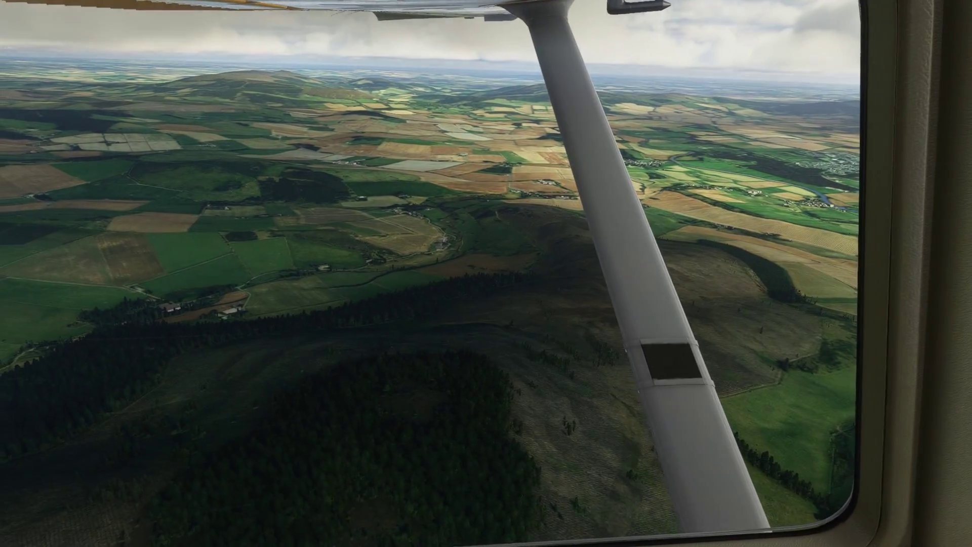
# Switch to the forward cockpit view over the instrument panel with Ctrl+Space
pyautogui.hotkey('ctrl', 'space')
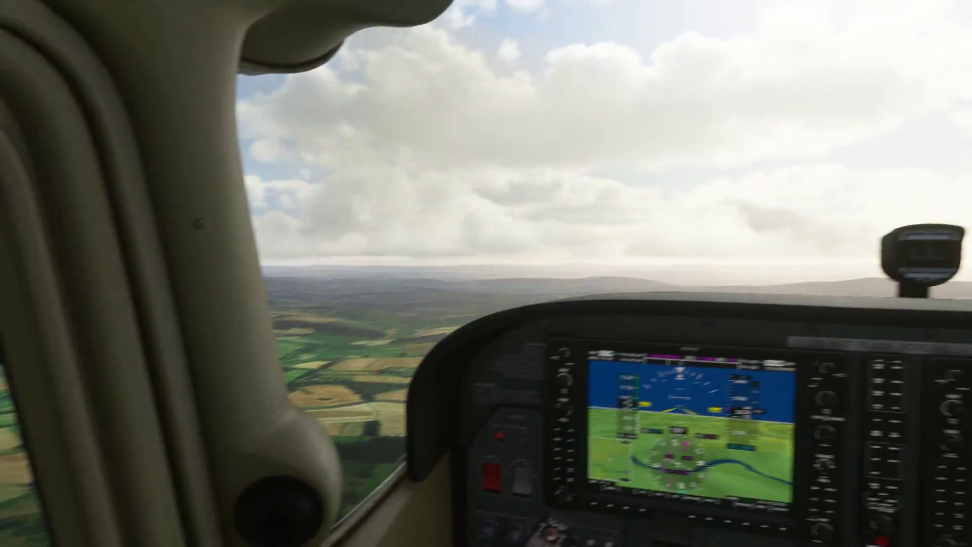